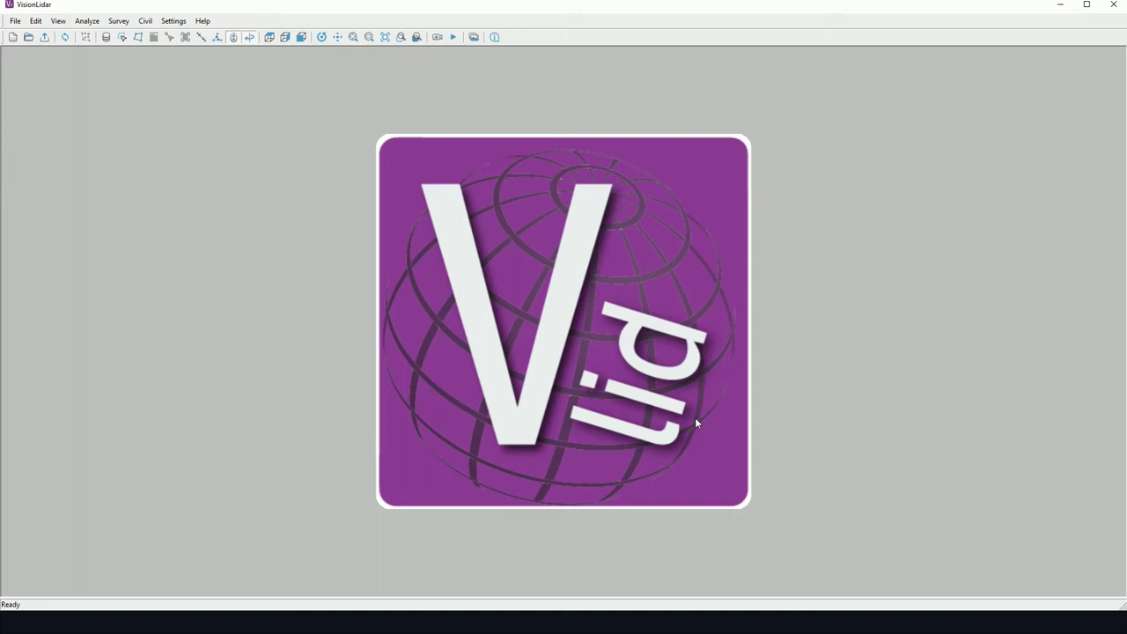
Open the File menu from VisionLidar's idle start screen.
left_click(107, 22)
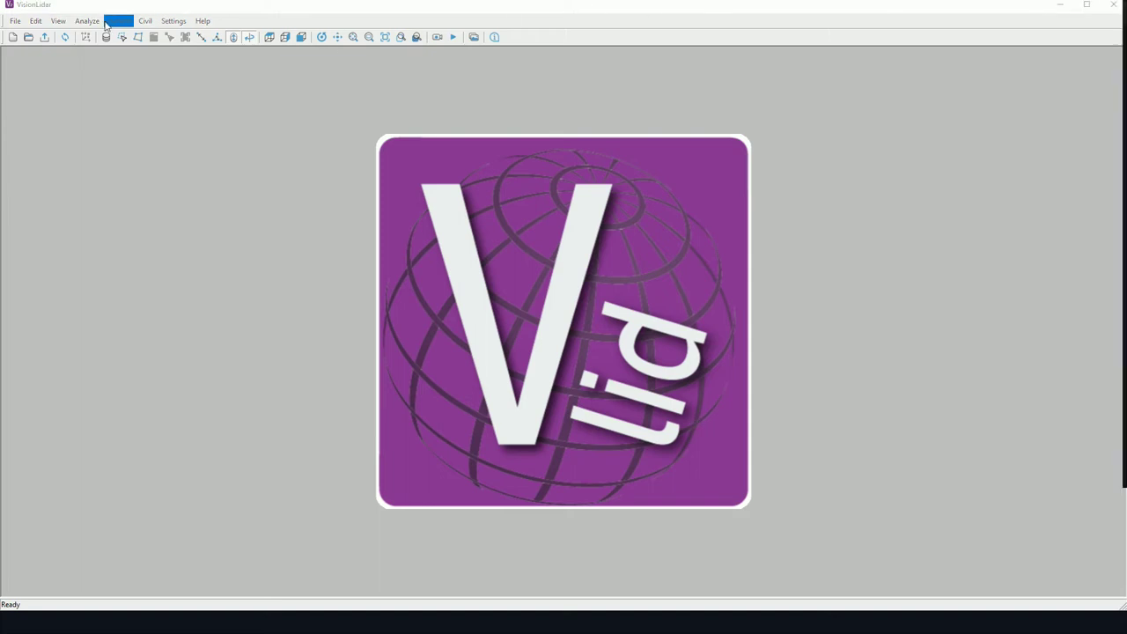
Begin a New Project named 'Example' and set its location to D:\VisionLidar\.
left_click(14, 25)
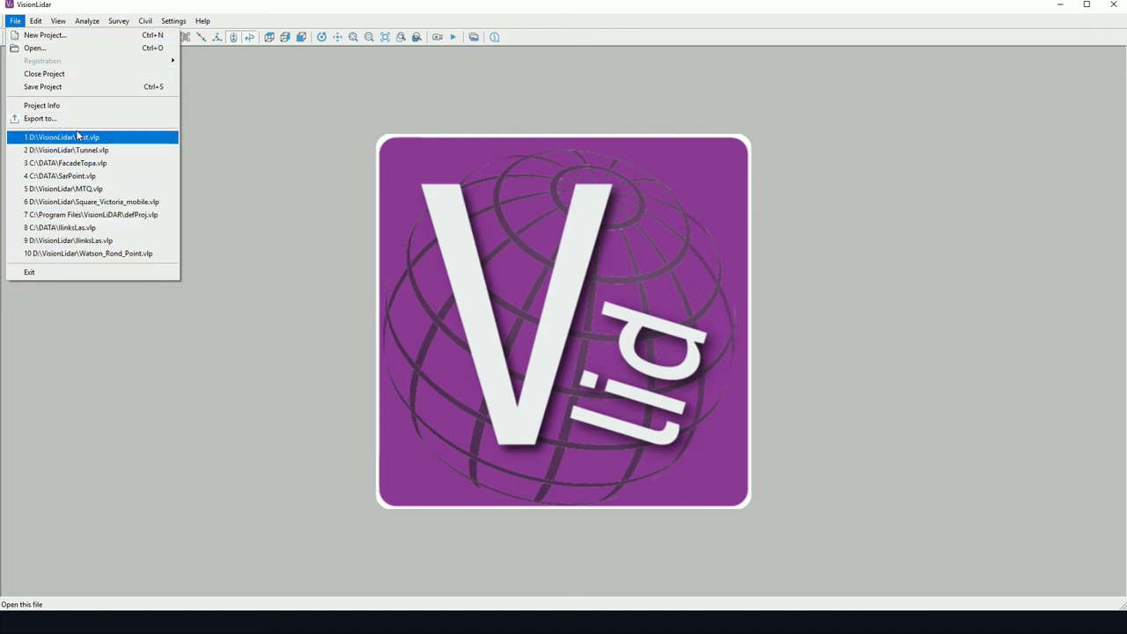
left_click(58, 40)
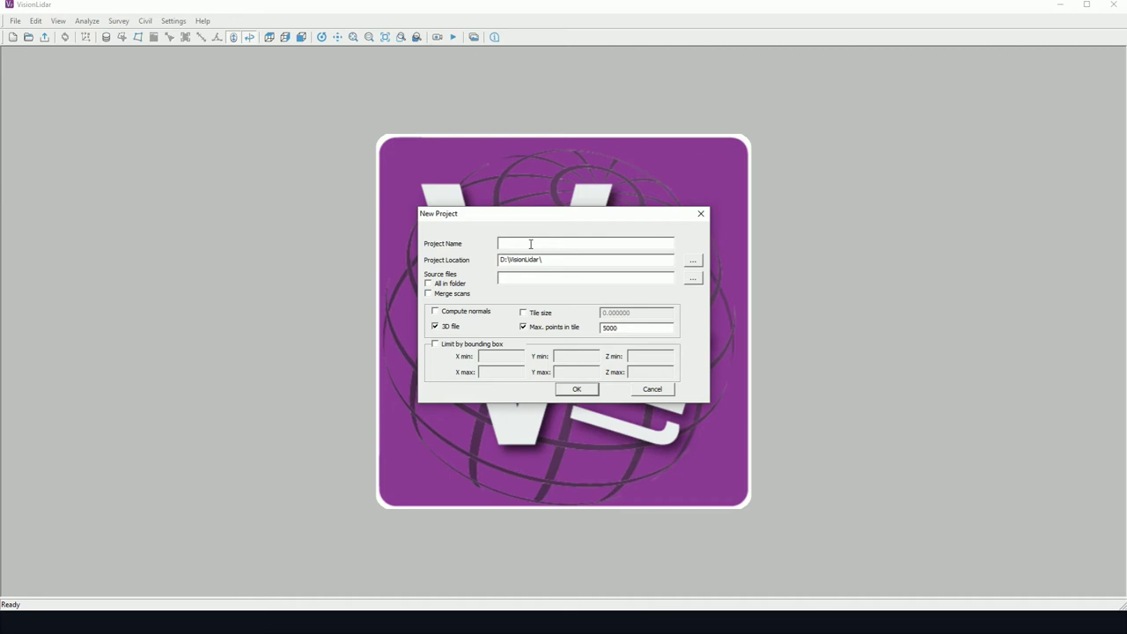
type("mple")
left_click(693, 264)
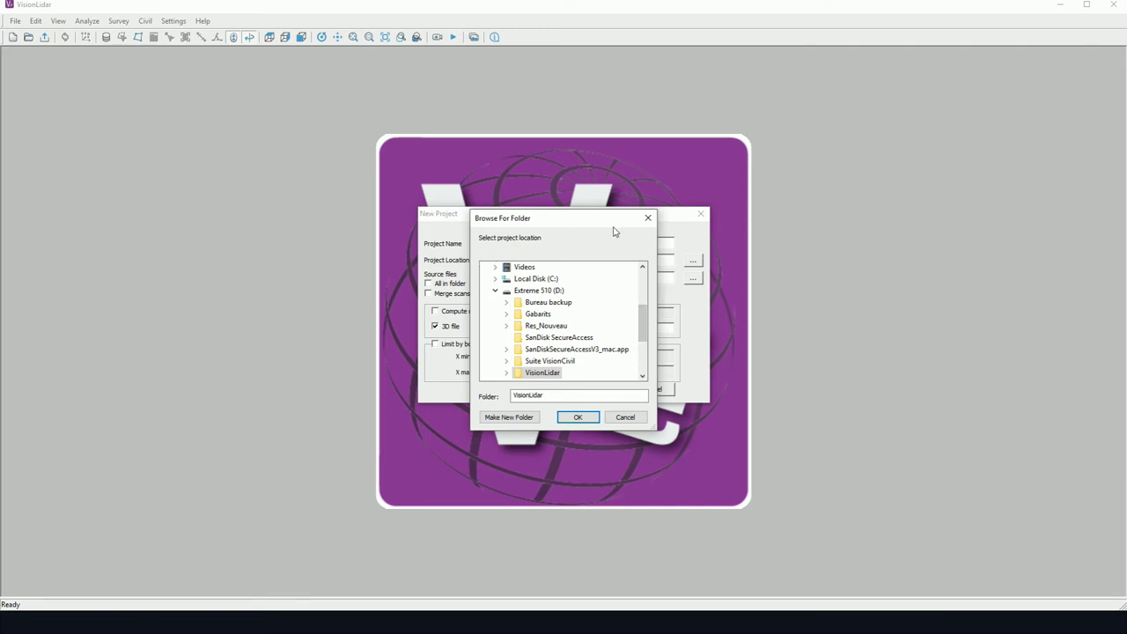
left_click(648, 219)
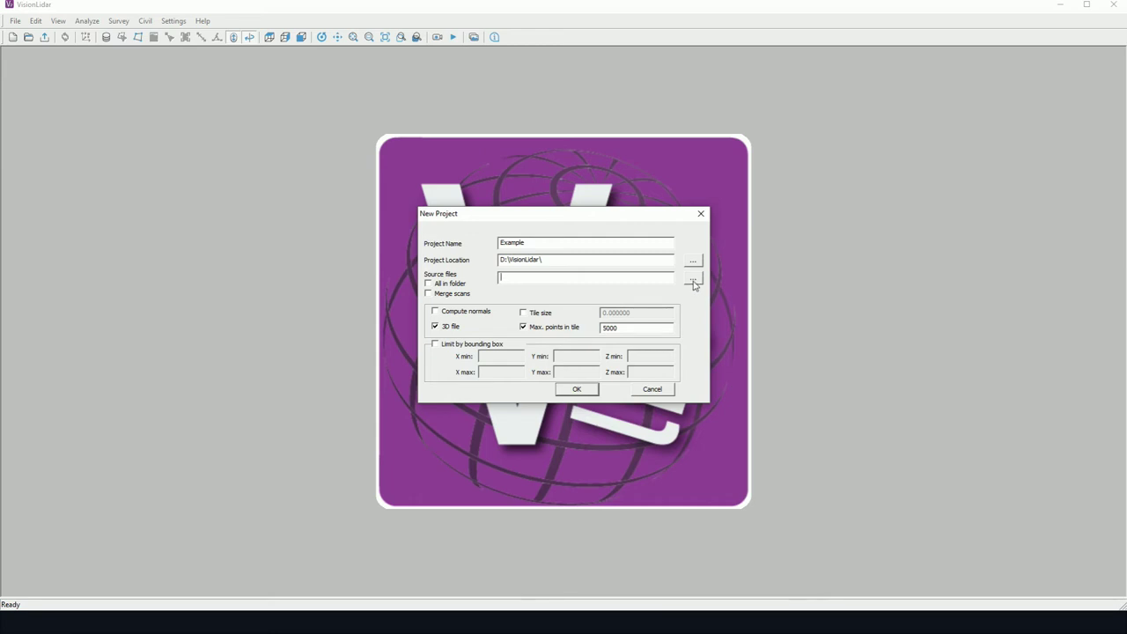
Browse for source files into _LAS files > Las-20170531T135222Z-001, keeping the Las/Laz file type.
left_click(693, 280)
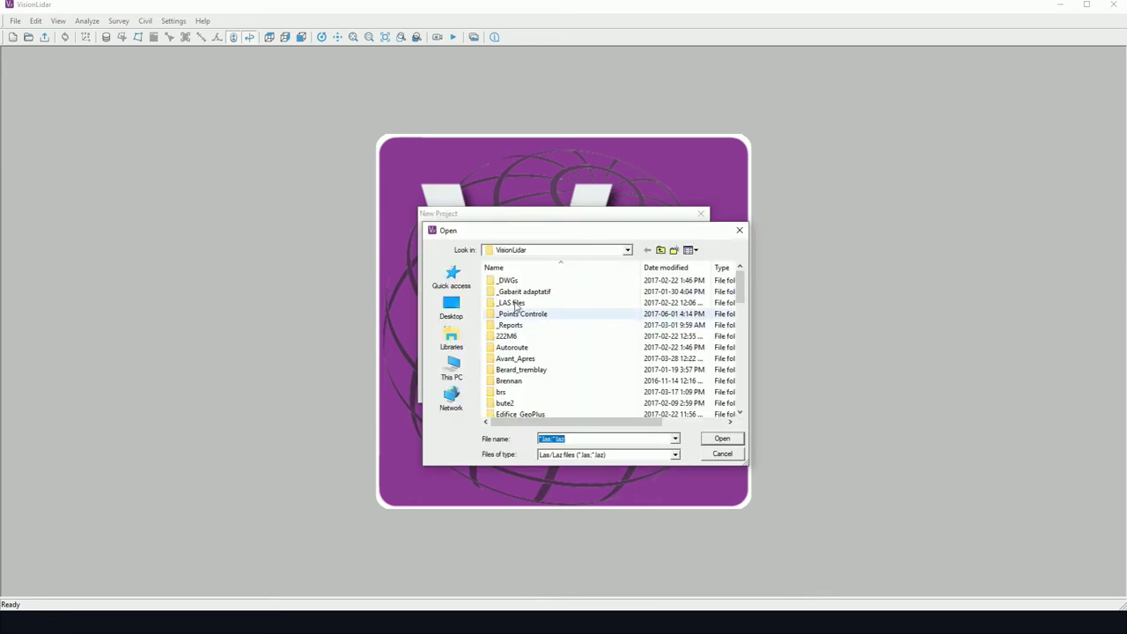
left_click(510, 308)
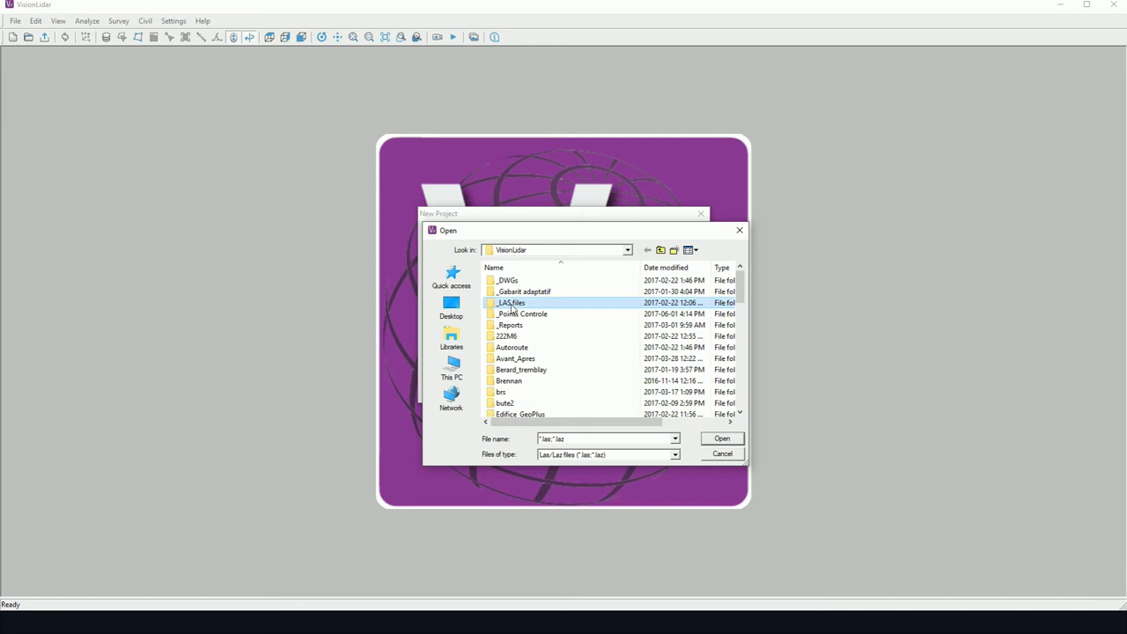
double_click(511, 304)
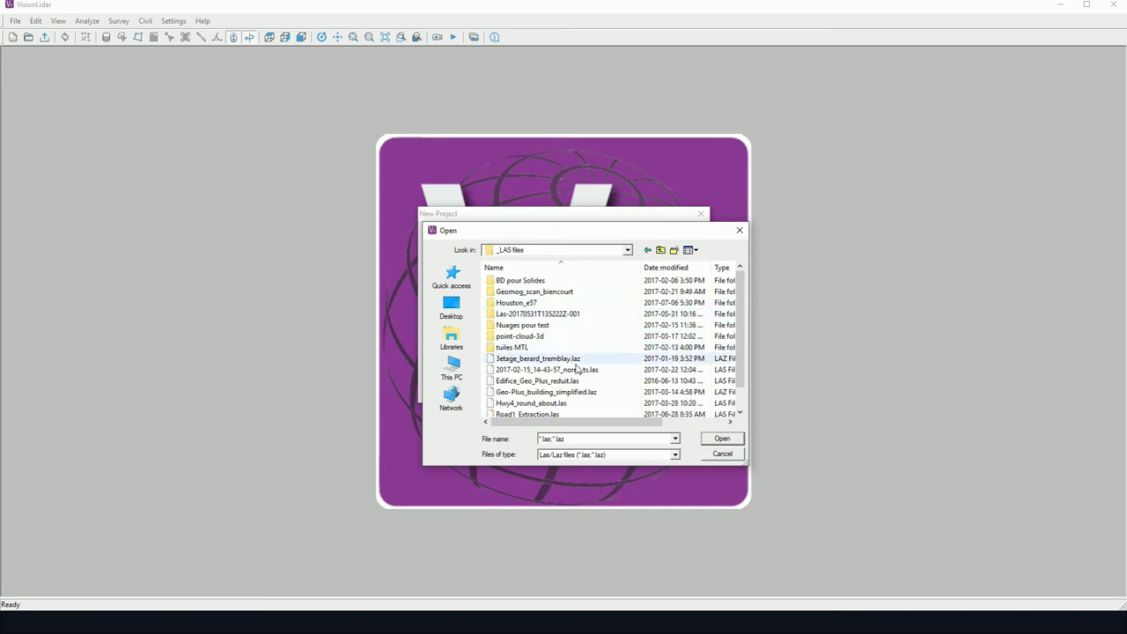
scroll(581, 378, "down", 1)
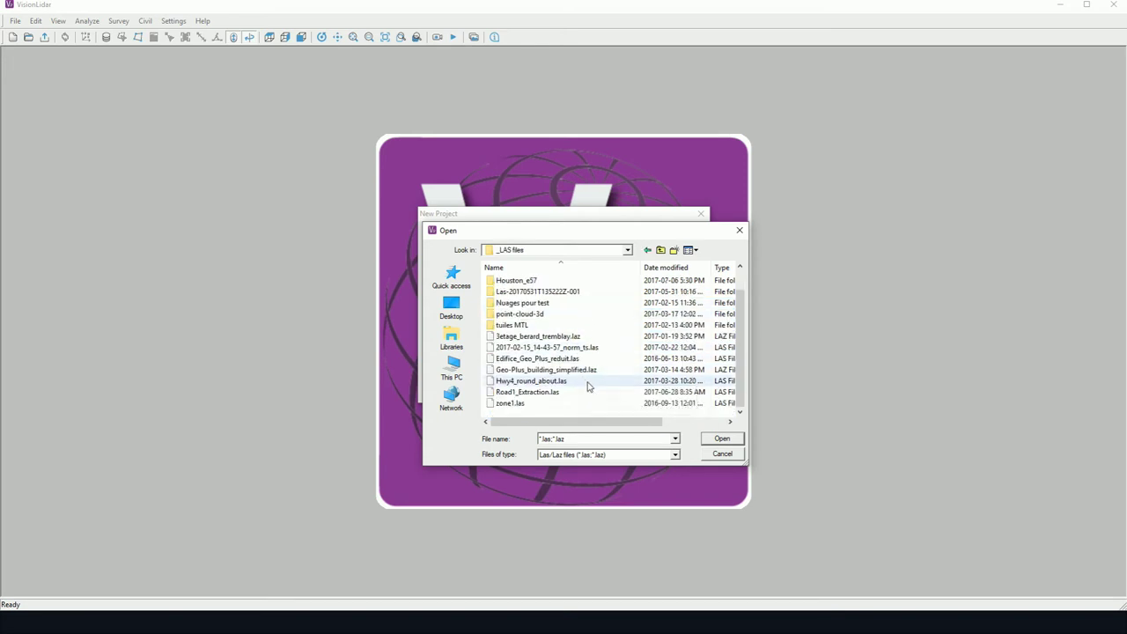
left_click(559, 459)
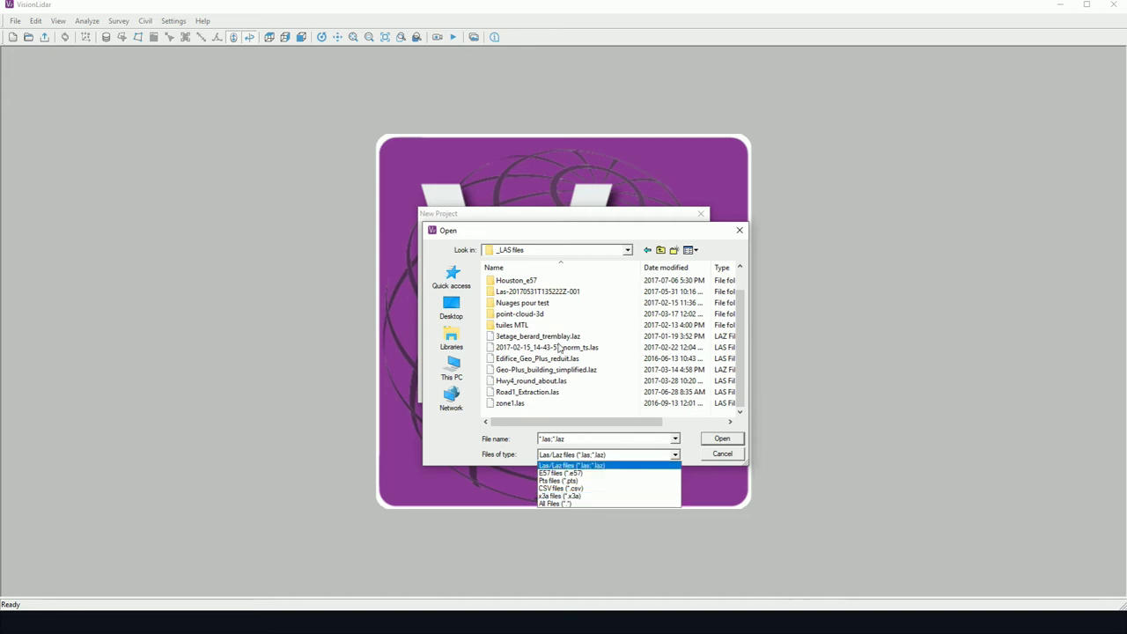
left_click(528, 292)
double_click(529, 292)
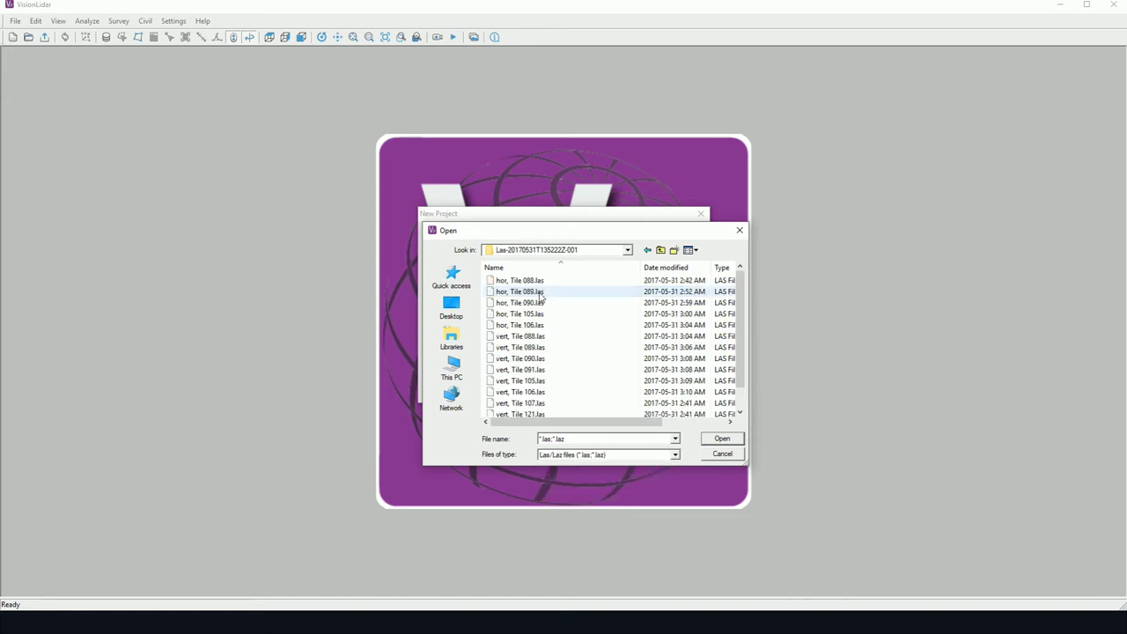
Select all Tile scans from hor Tile 088.las through vert Tile 122.las and add them.
left_click(528, 280)
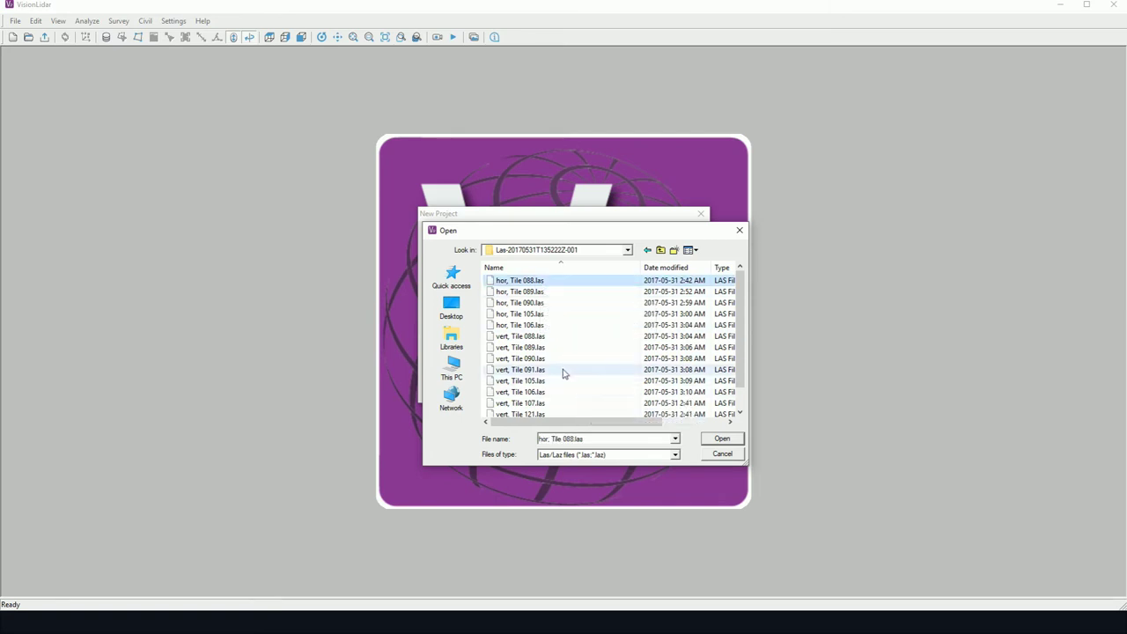
scroll(564, 374, "down", 1)
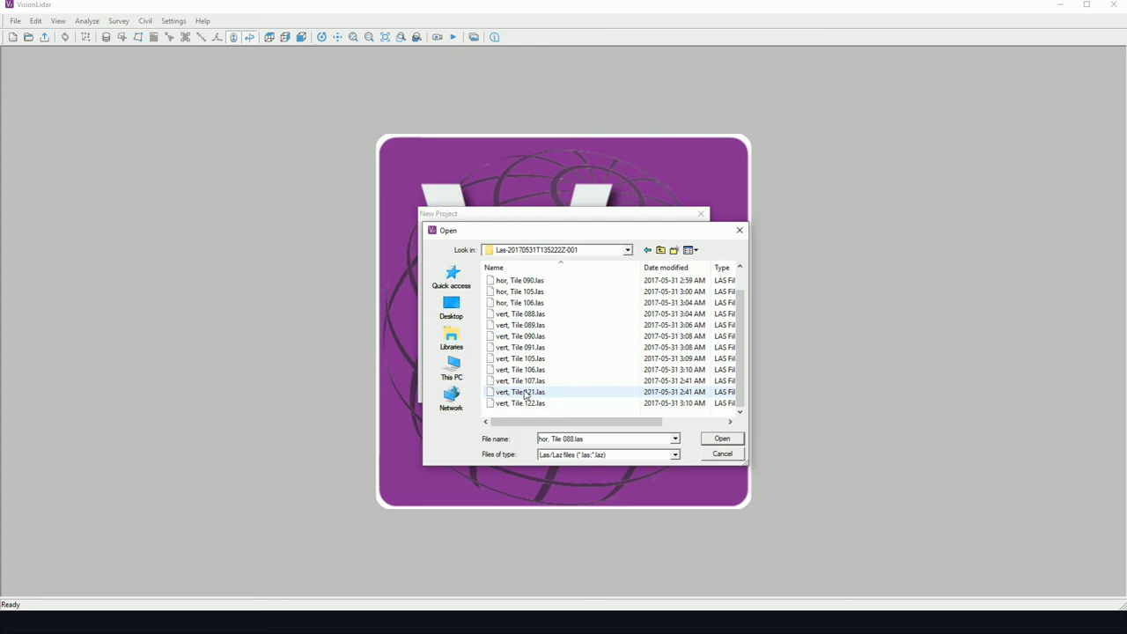
left_click(530, 404, "shift")
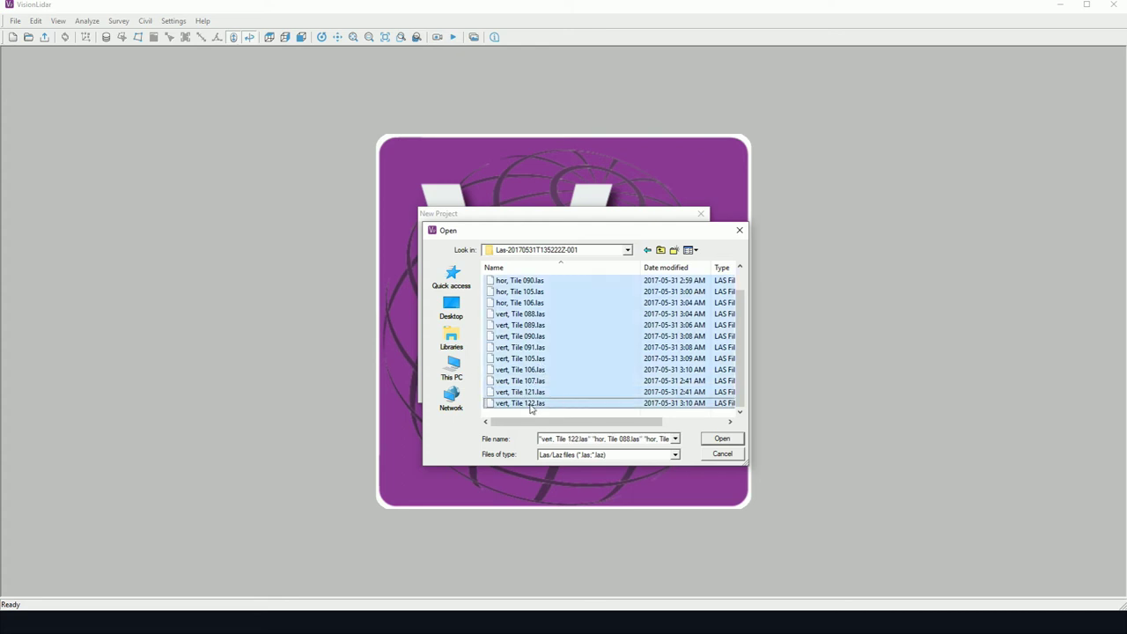
scroll(570, 385, "up", 1)
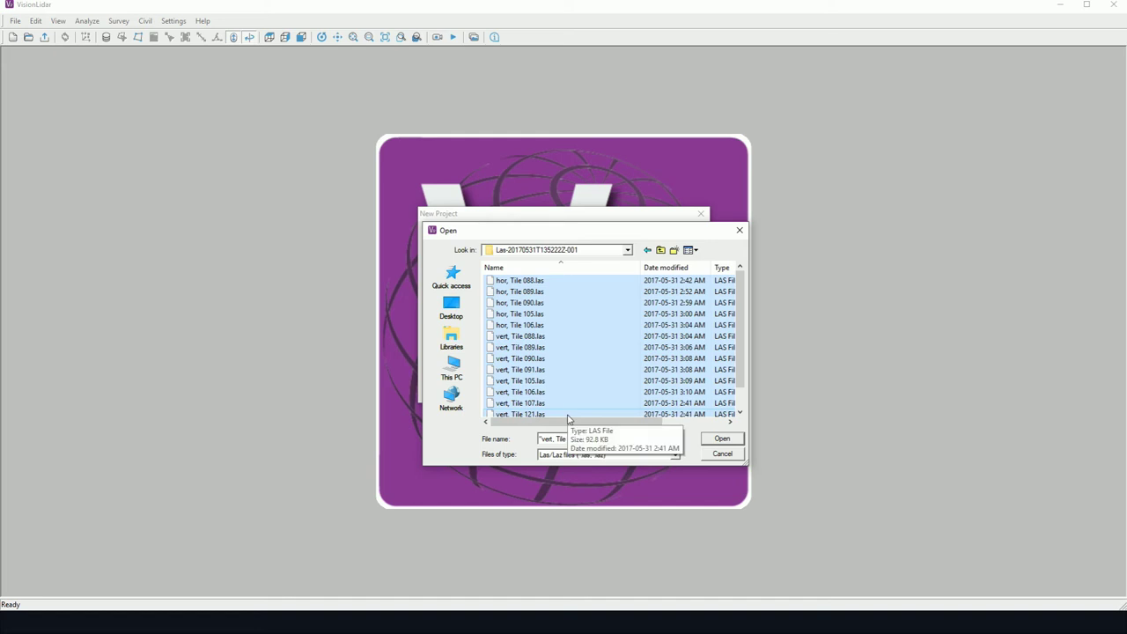
left_click(715, 439)
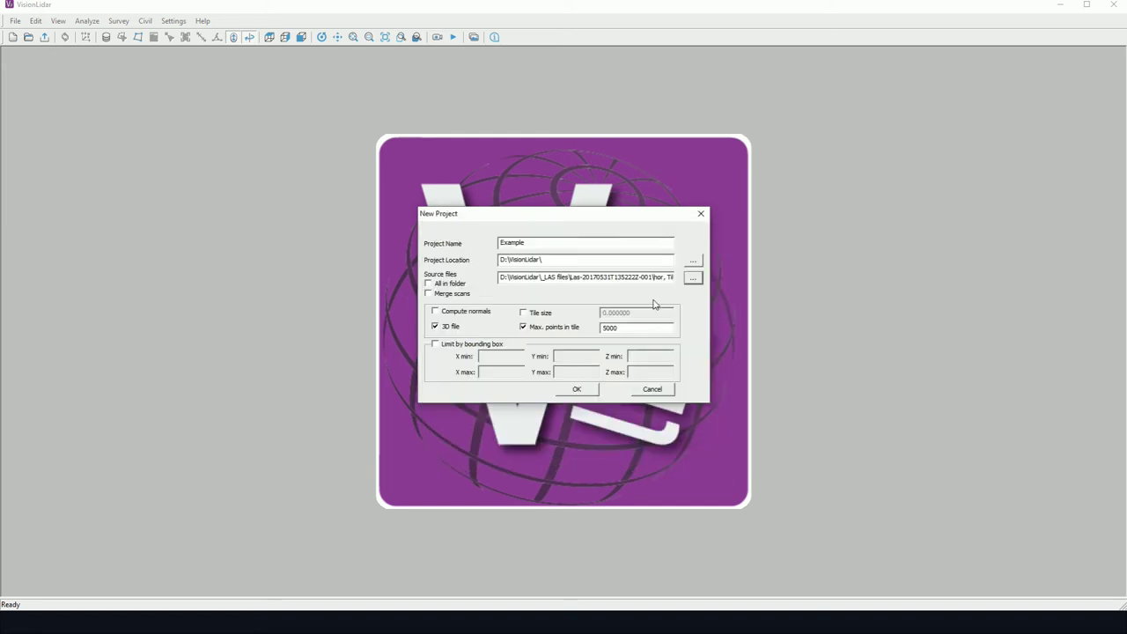
Tick the All in folder and Merge scans boxes, leaving 3D file checked.
left_click(429, 296)
left_click(430, 294)
left_click(433, 325)
left_click(435, 328)
left_click(434, 326)
left_click(439, 345)
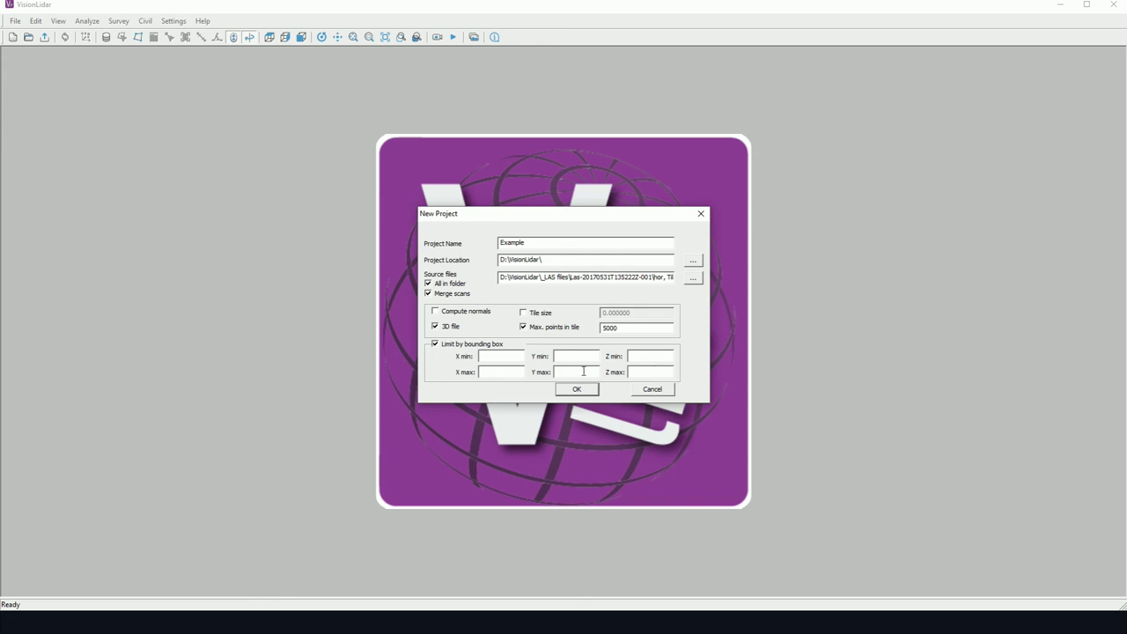
left_click(457, 347)
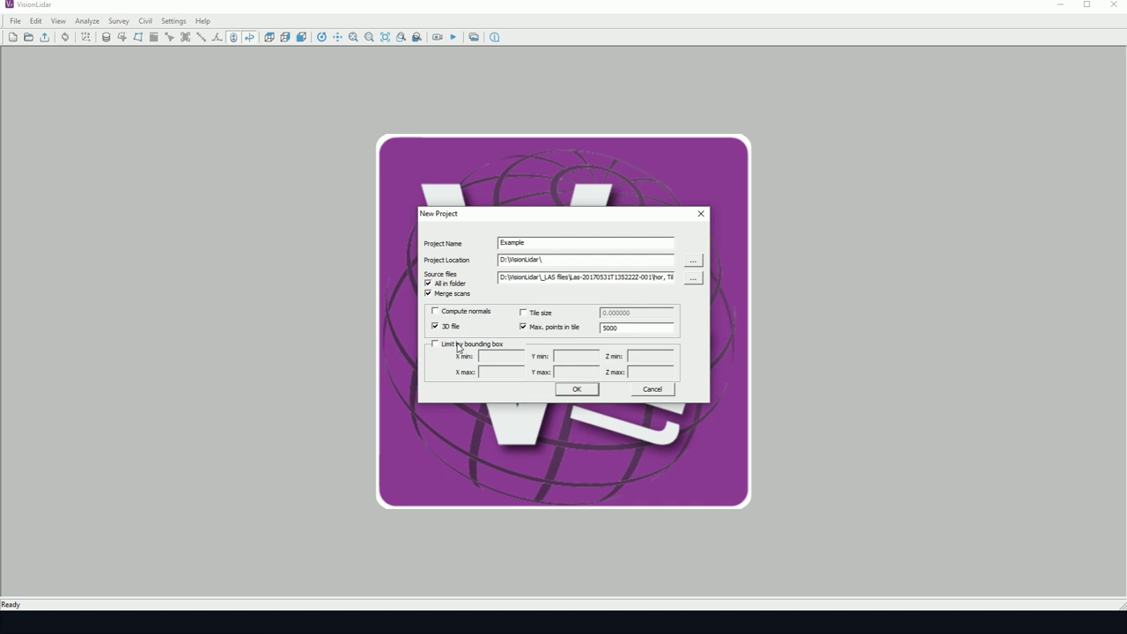
Create the Example project, then view the Explorer's Scans, Objects and Classes lists.
left_click(575, 392)
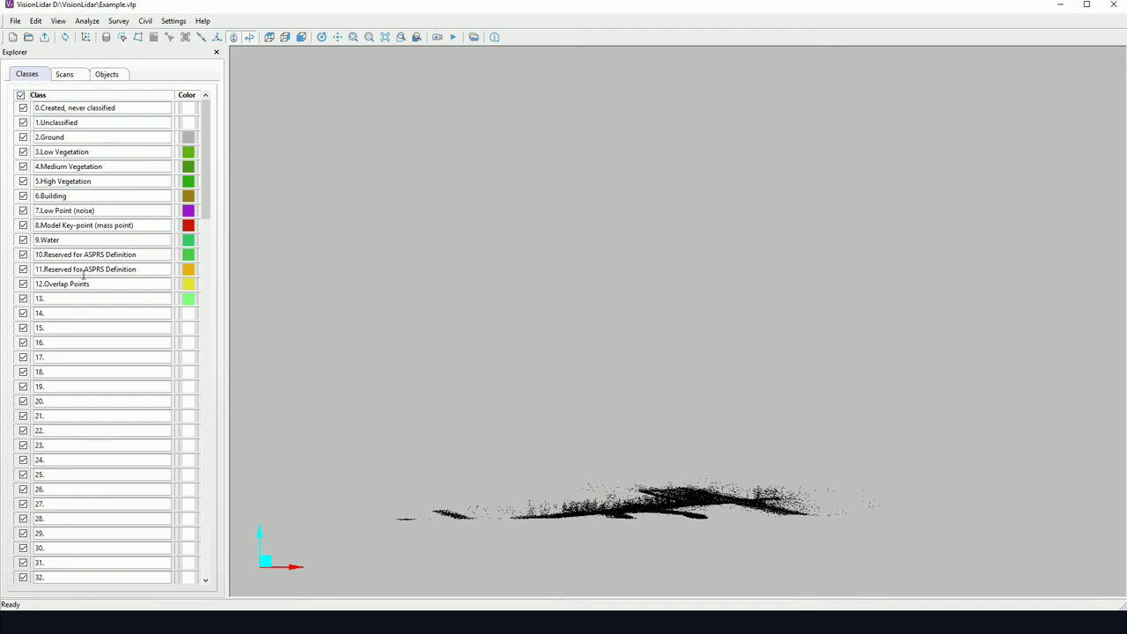
left_click(66, 75)
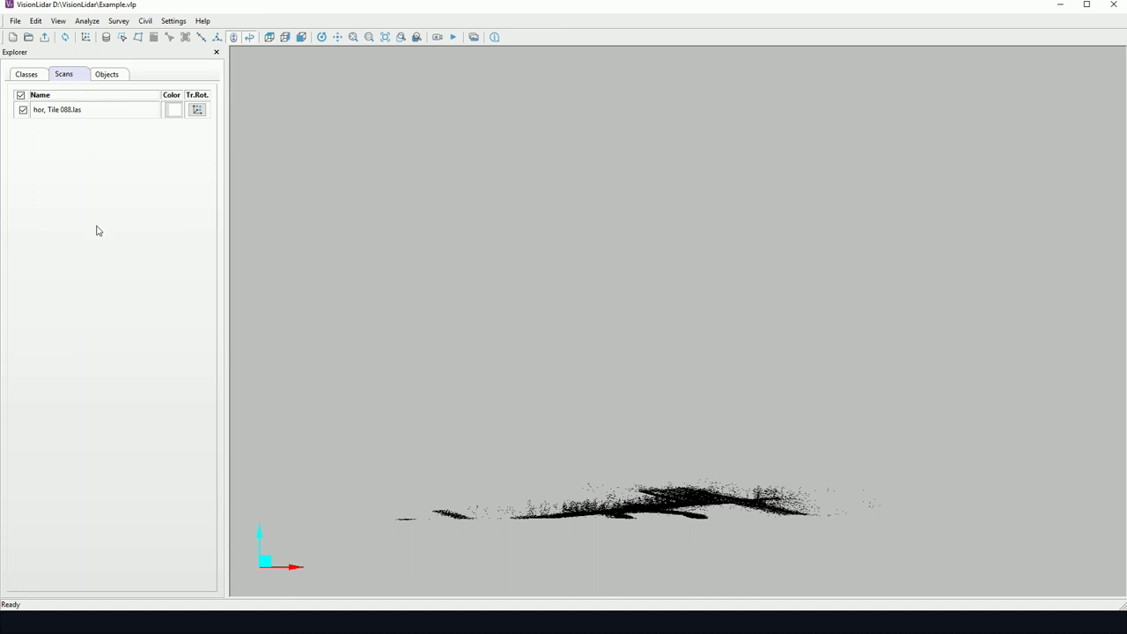
left_click(107, 74)
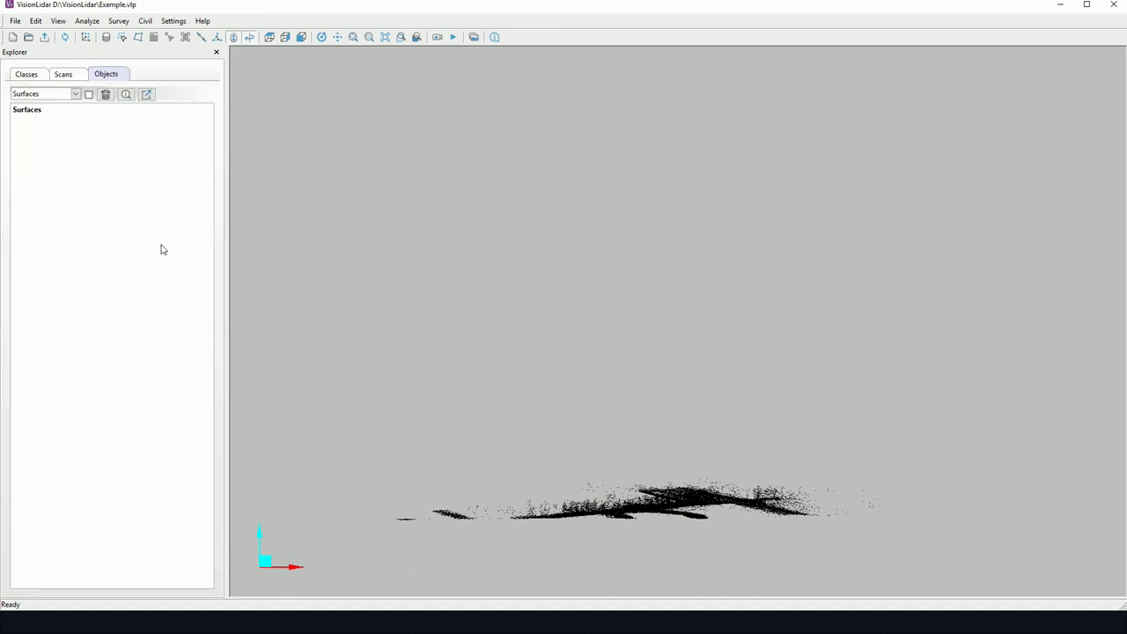
left_click(24, 76)
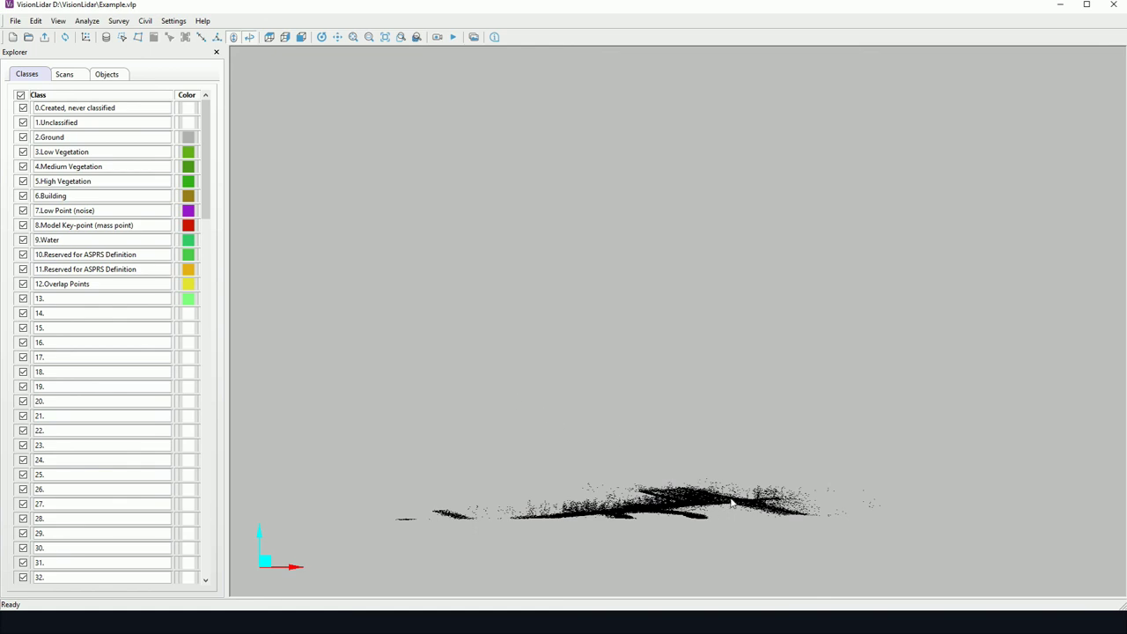
left_click_drag(744, 498, 179, 422)
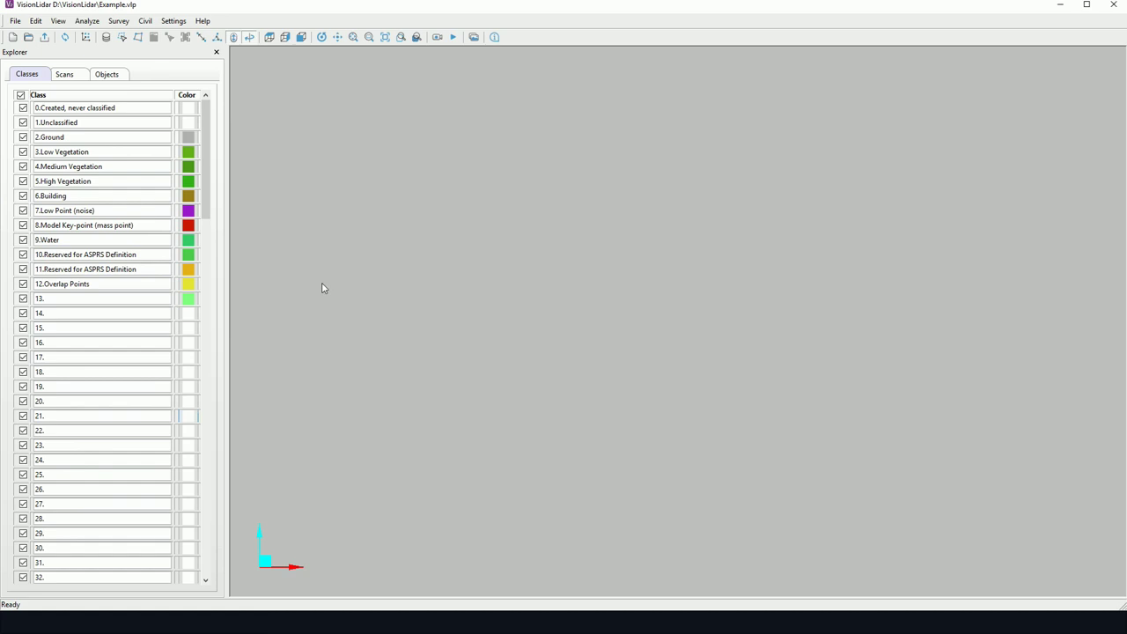
left_click(385, 37)
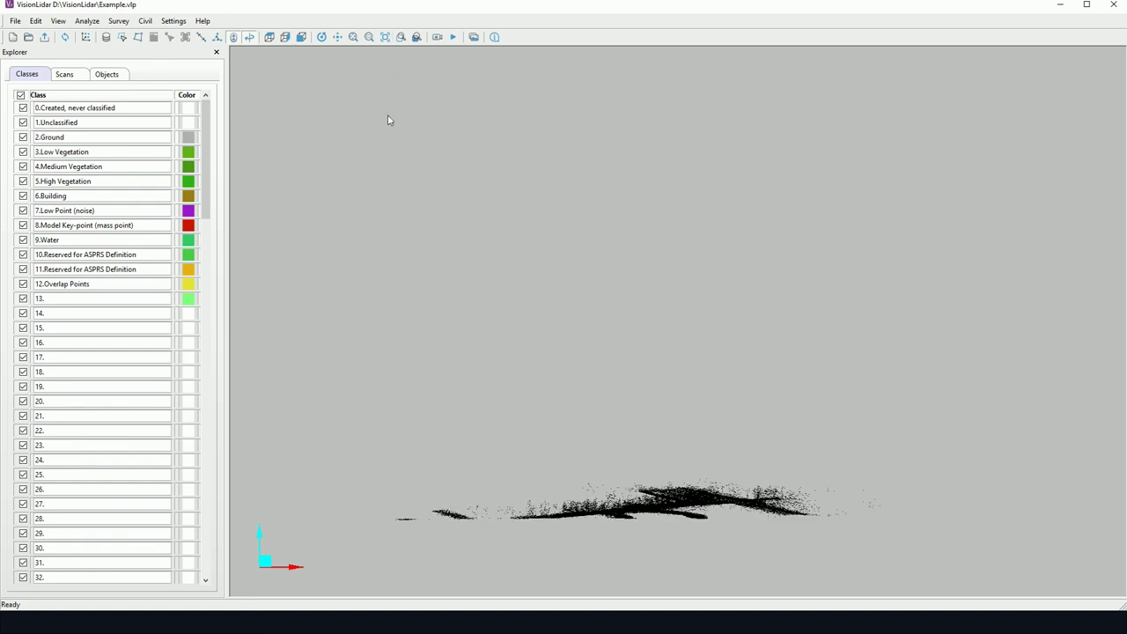
left_click(21, 95)
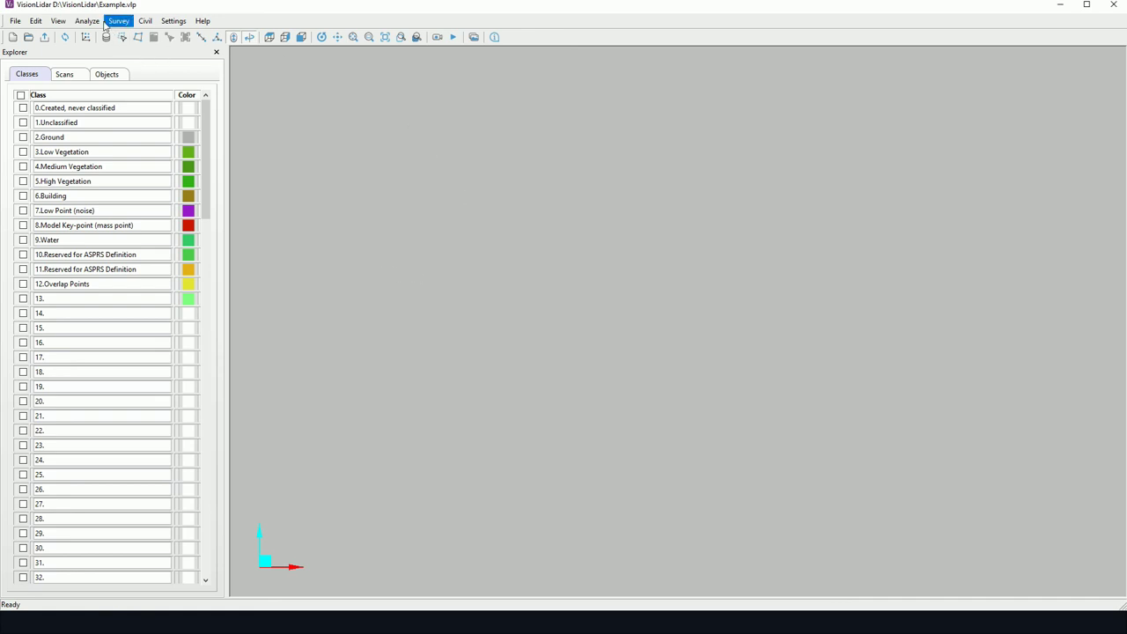
left_click(60, 21)
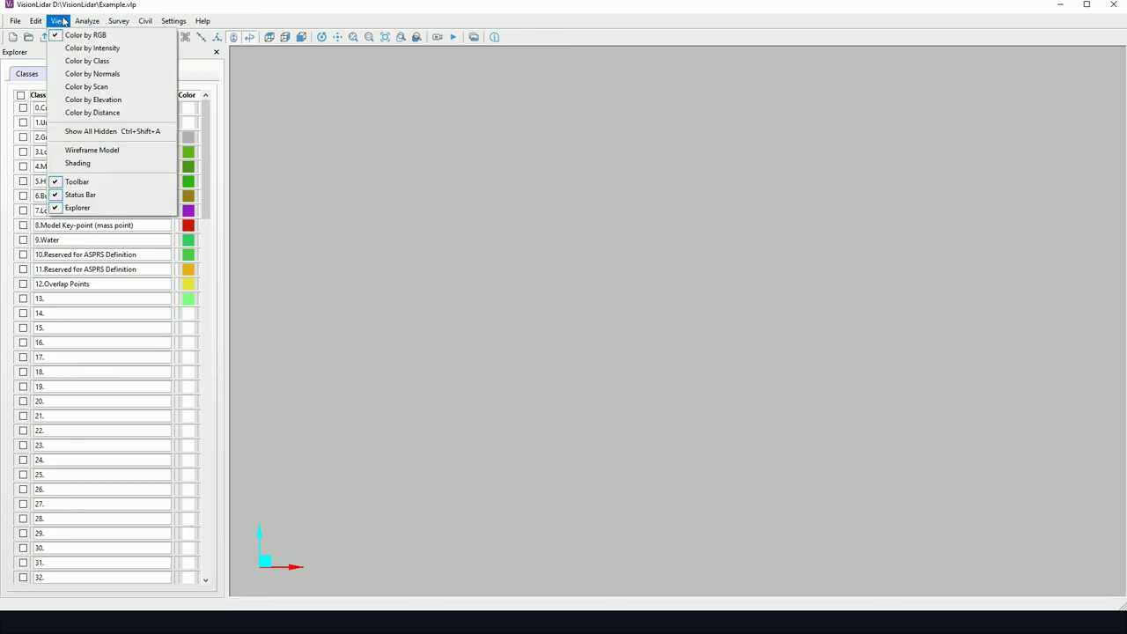
left_click(85, 131)
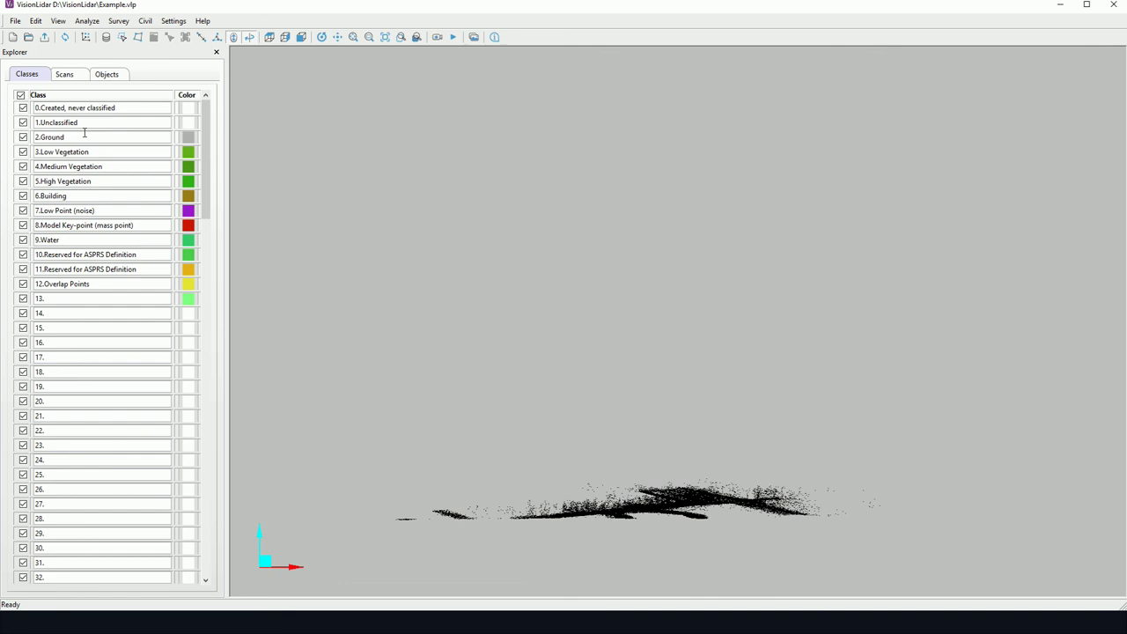